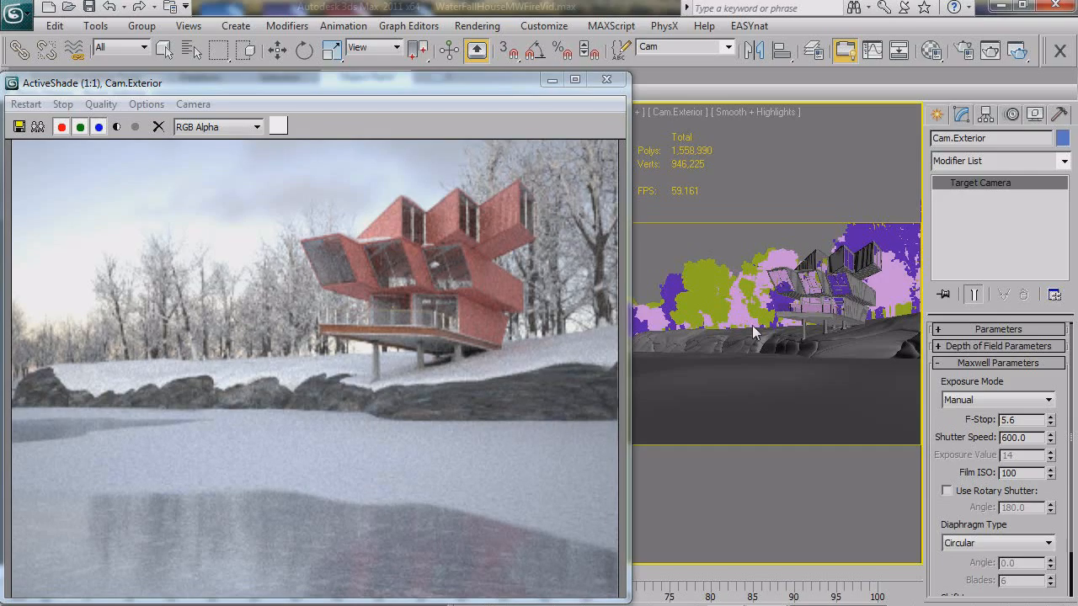
Examine the house, trees, rocks and snowy ground from different Cam.Exterior viewpoints in the ActiveShade preview
middle_click_drag(748, 324, 766, 370)
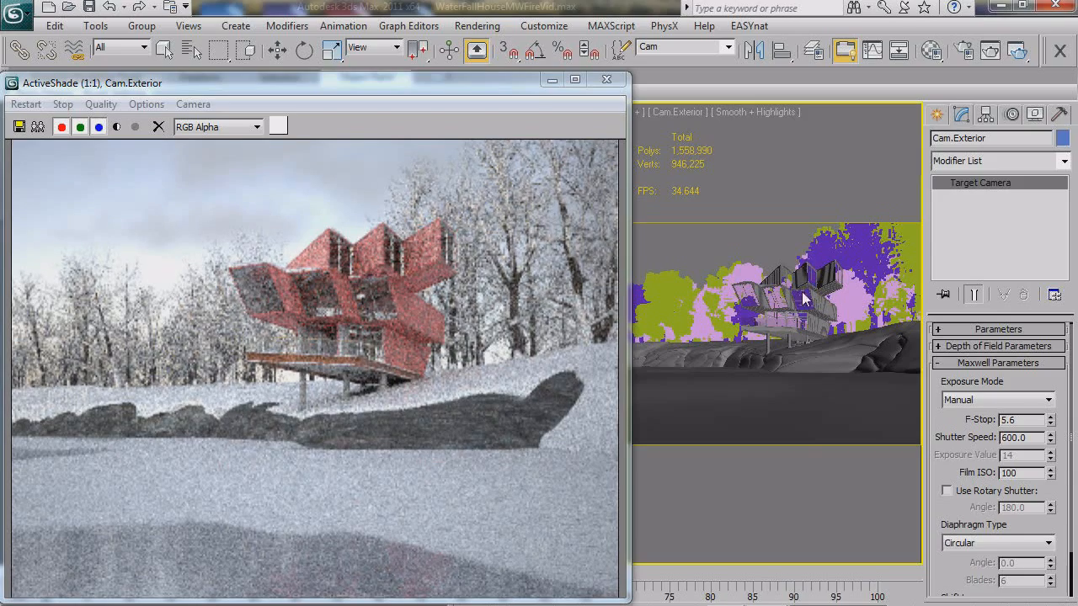
mouse_move(757, 305)
middle_mouse_down("alt")
mouse_move(801, 318)
mouse_move(755, 309)
mouse_move(717, 322)
mouse_move(753, 328)
mouse_move(795, 304)
mouse_move(788, 291)
mouse_move(779, 322)
mouse_move(755, 305)
middle_mouse_up("alt")
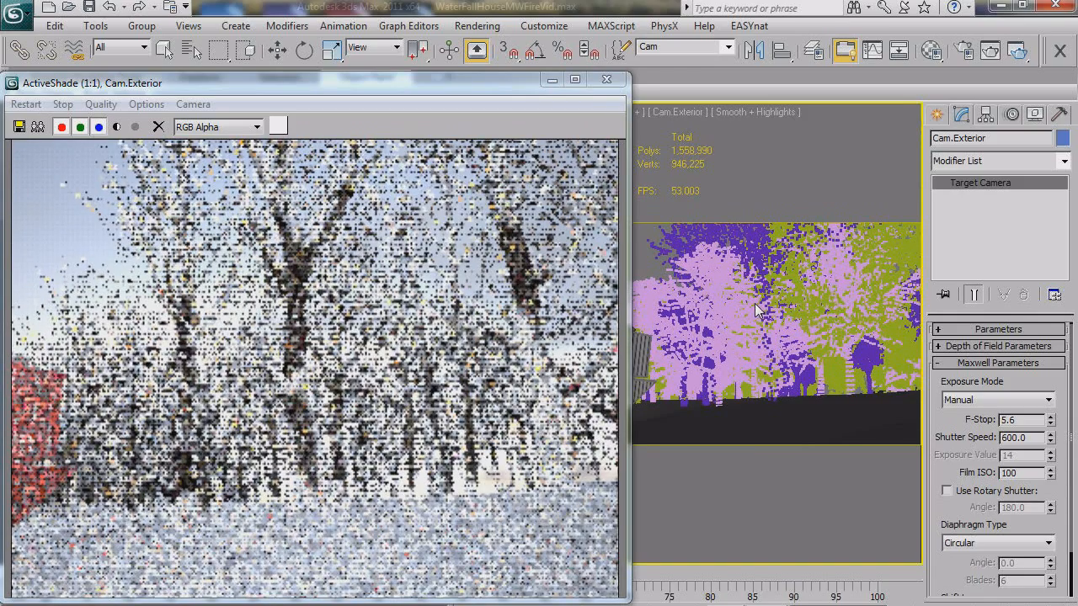
left_click(107, 105)
left_click(180, 83)
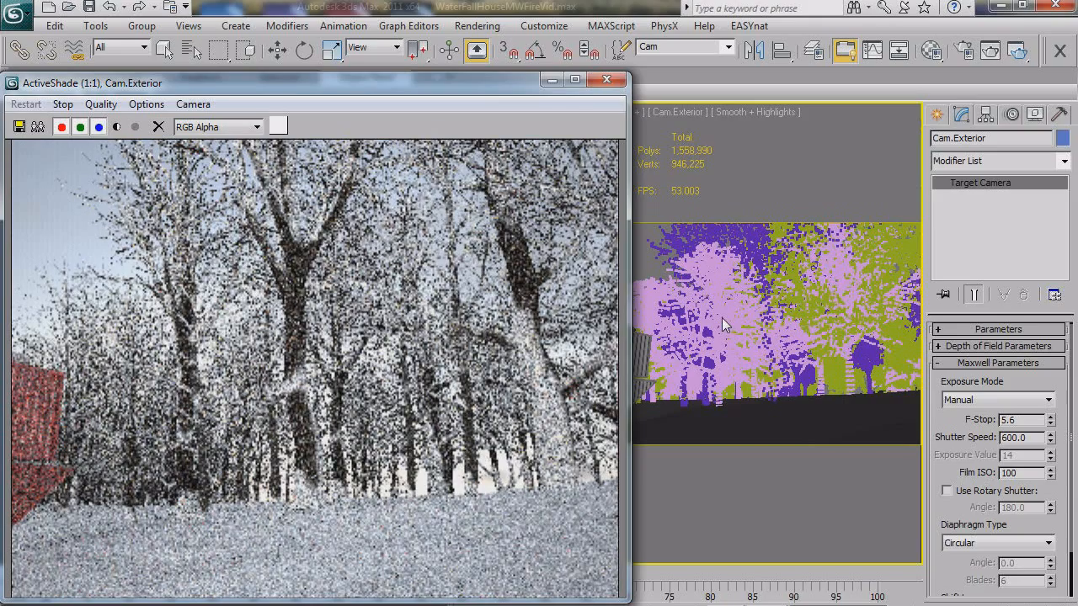
middle_click_drag(722, 319, 757, 380)
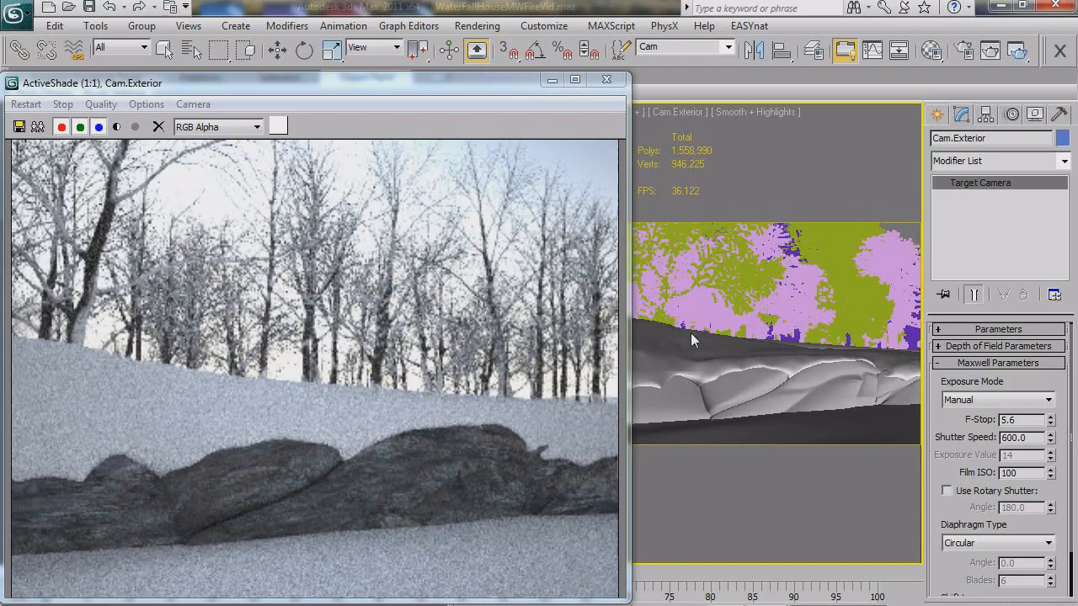
middle_click_drag(690, 332, 722, 356, "alt")
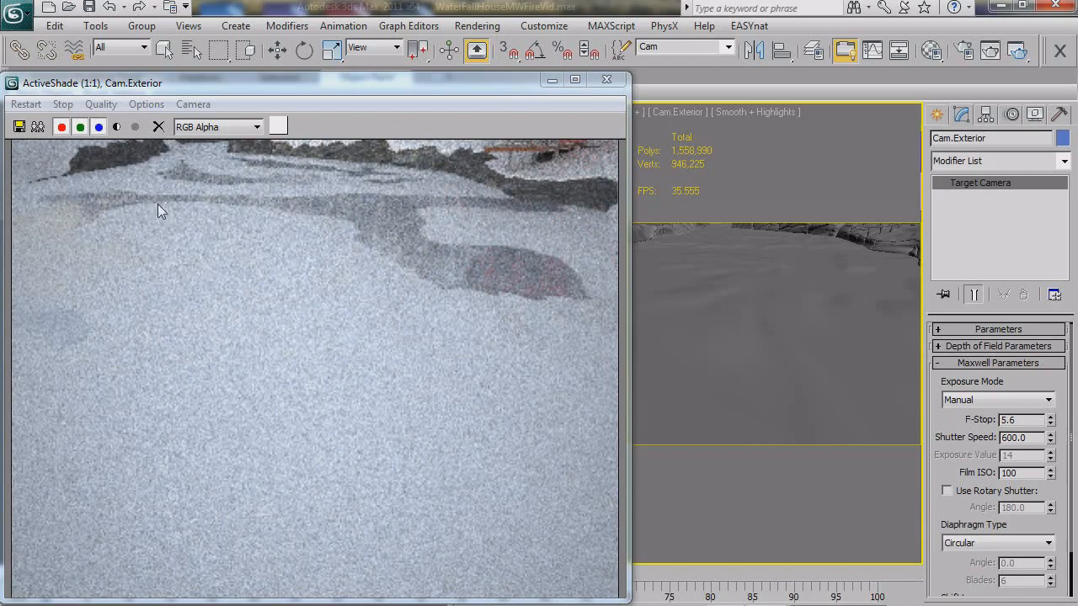
middle_click_drag(753, 316, 746, 339, "alt")
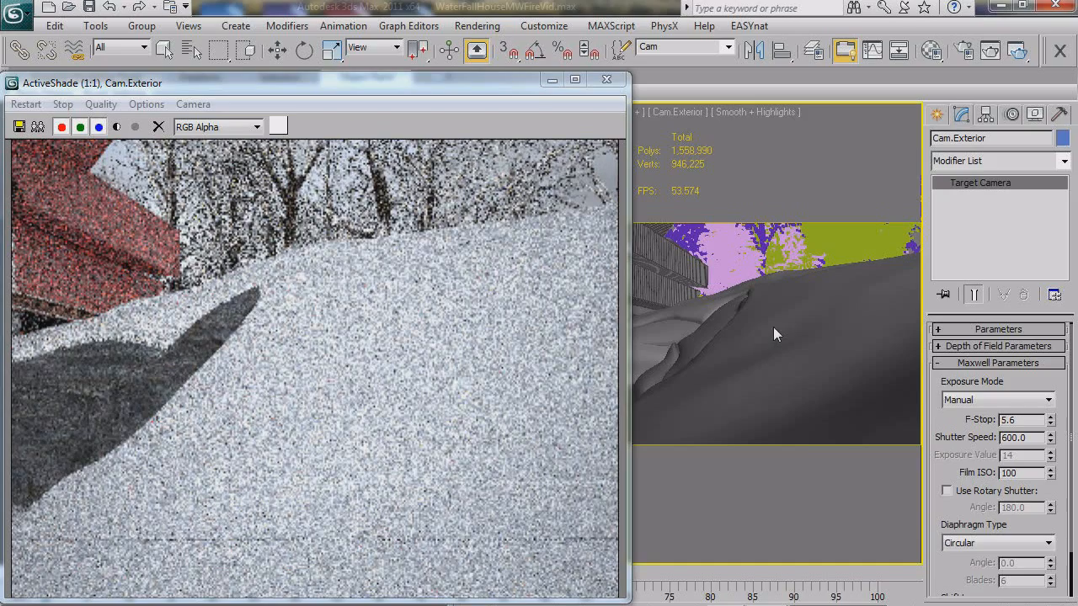
middle_click_drag(786, 330, 736, 262, "alt")
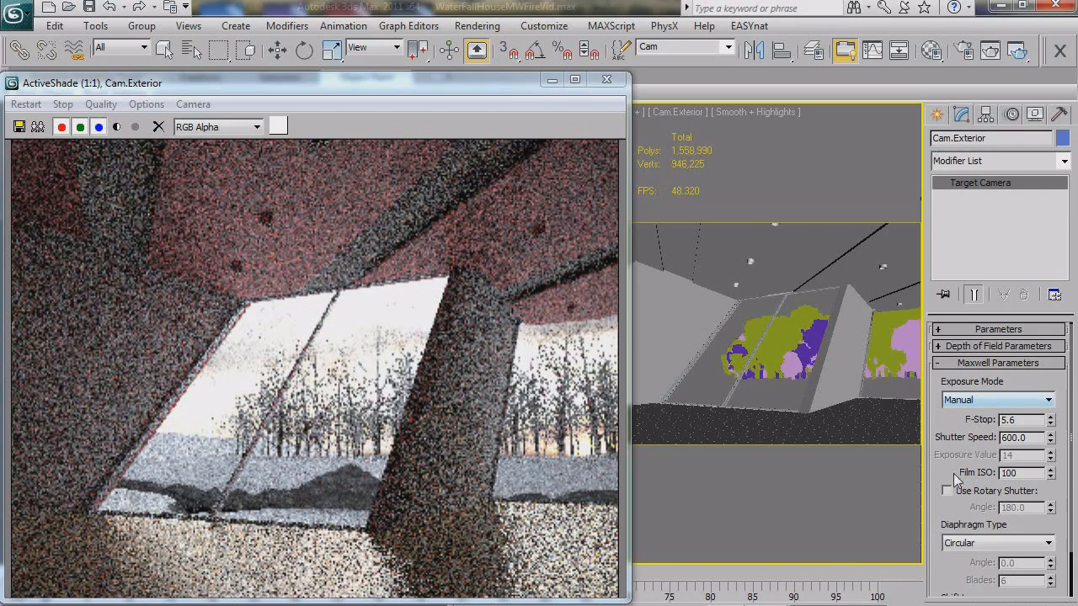
Look through the exterior camera's Maxwell exposure parameters and bring the camera back to an outside view of the house
scroll(946, 457, "down", 2)
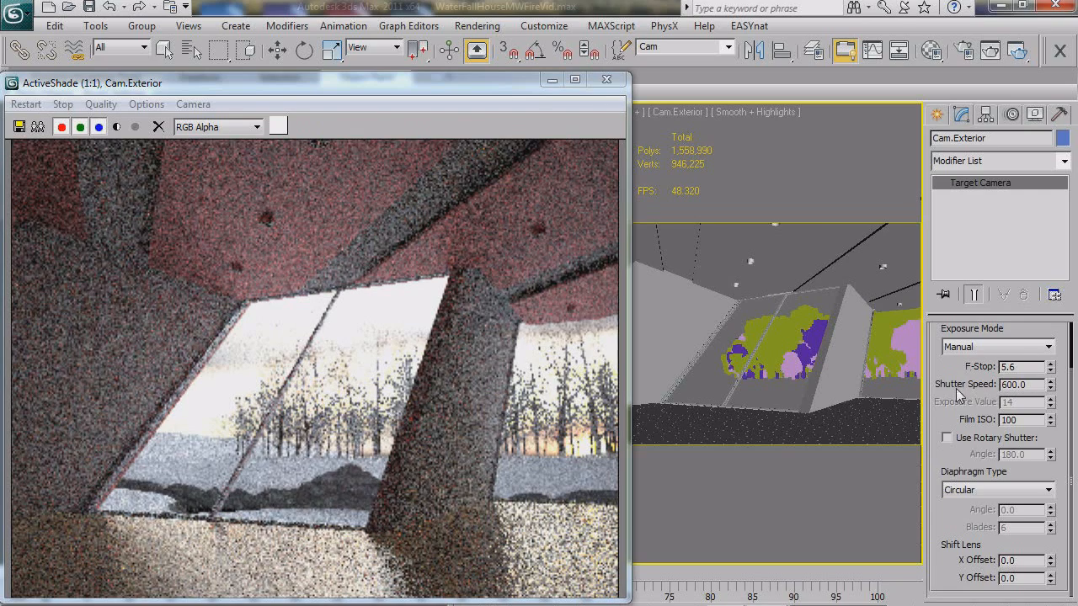
scroll(957, 407, "up", 1)
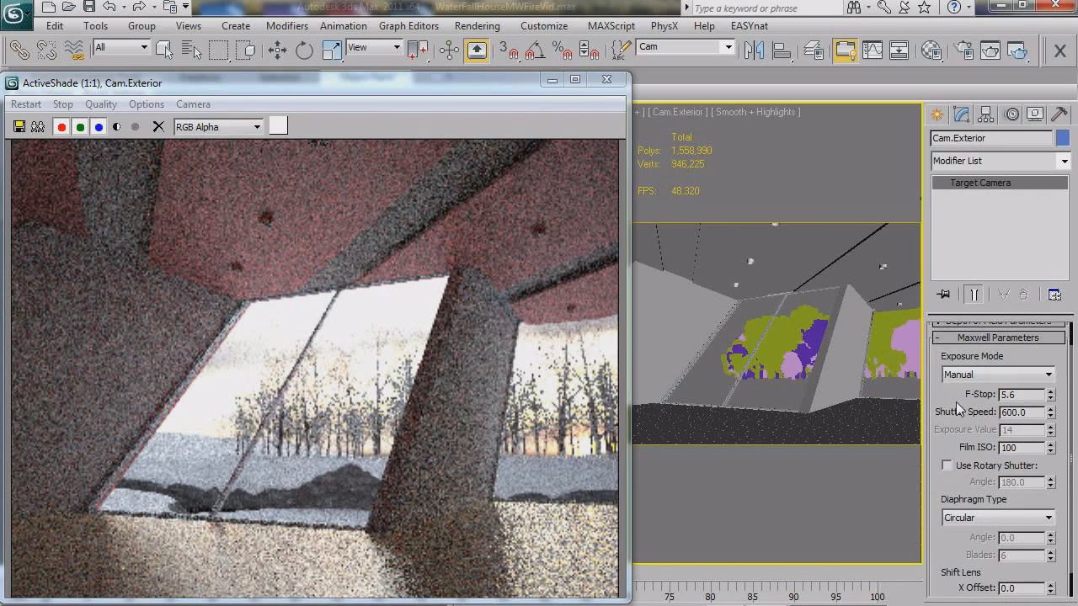
scroll(957, 408, "up", 2)
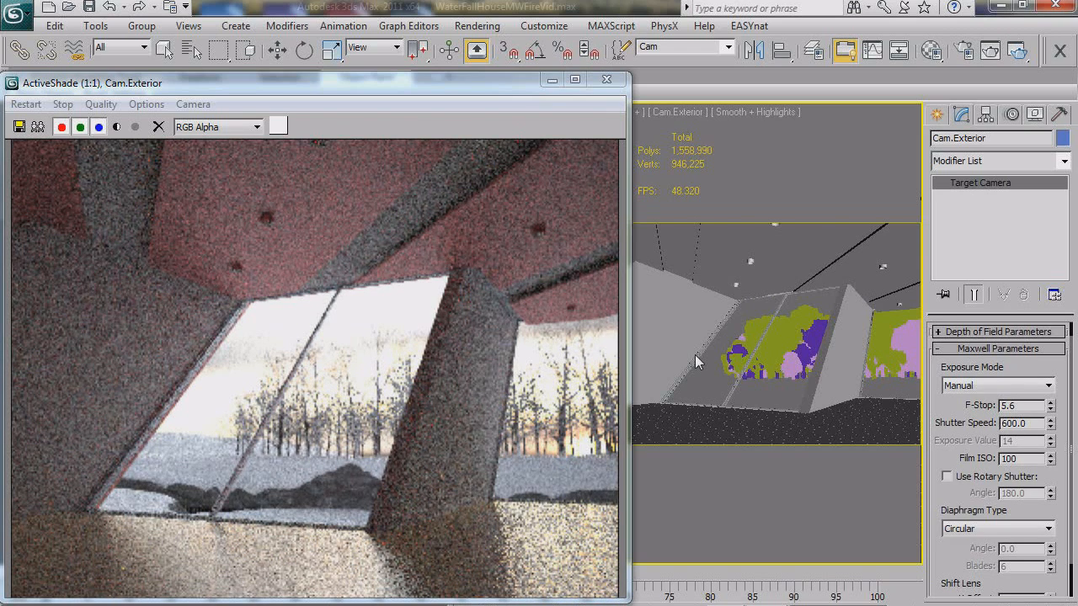
mouse_move(729, 361)
middle_mouse_down("alt")
mouse_move(770, 362)
mouse_move(739, 385)
mouse_move(767, 378)
mouse_move(699, 366)
mouse_move(750, 376)
mouse_move(700, 382)
mouse_move(736, 388)
mouse_move(708, 407)
mouse_move(671, 389)
mouse_move(693, 374)
mouse_move(703, 404)
mouse_move(741, 368)
mouse_move(735, 350)
mouse_move(749, 355)
middle_mouse_up("alt")
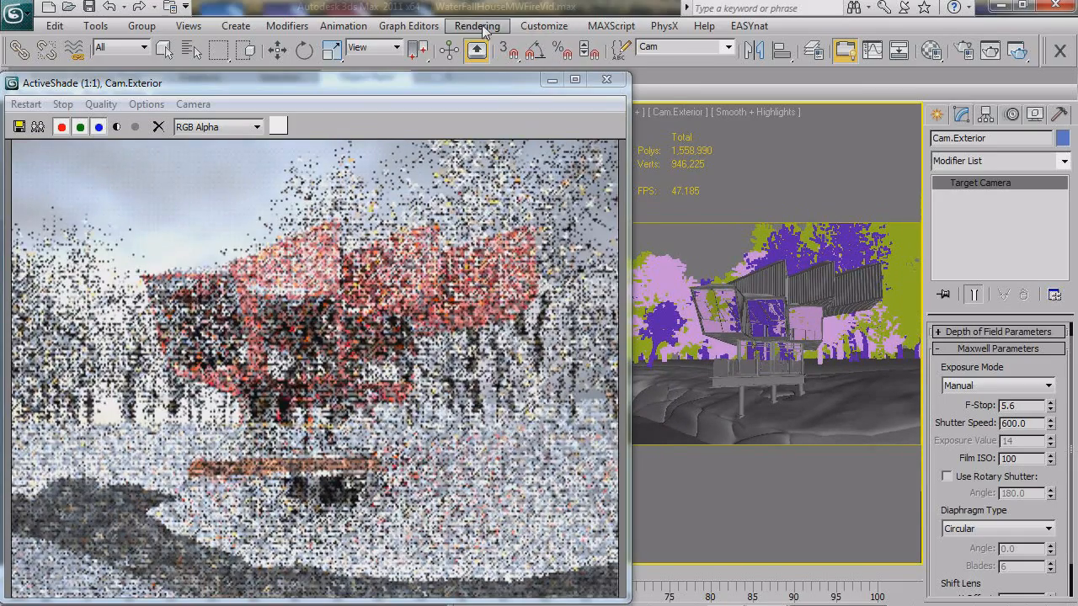
Enable Gamma/LUT correction in the preference settings
left_click(478, 25)
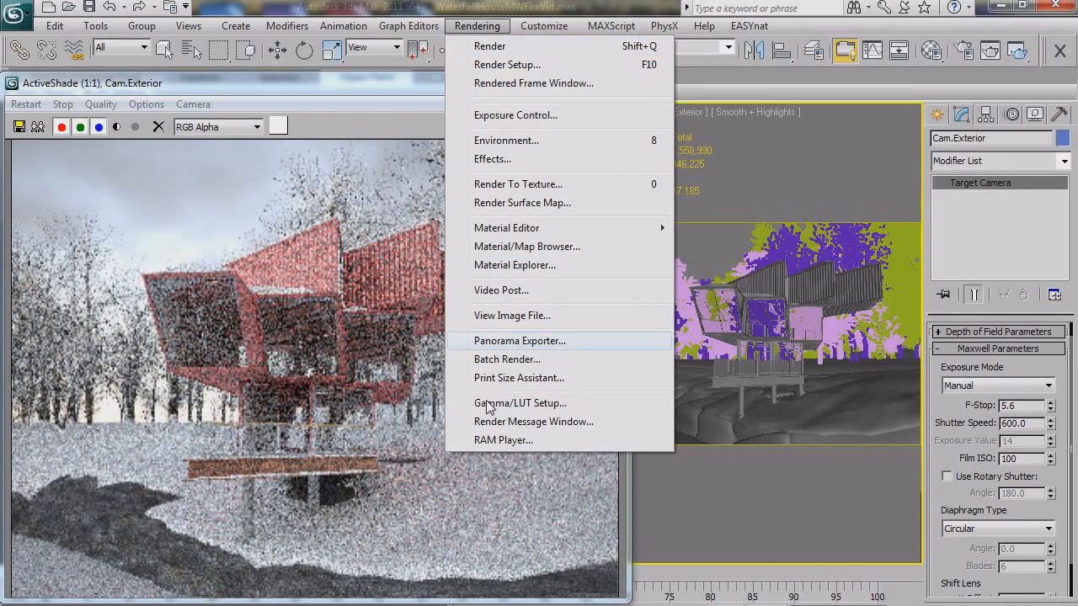
left_click(515, 403)
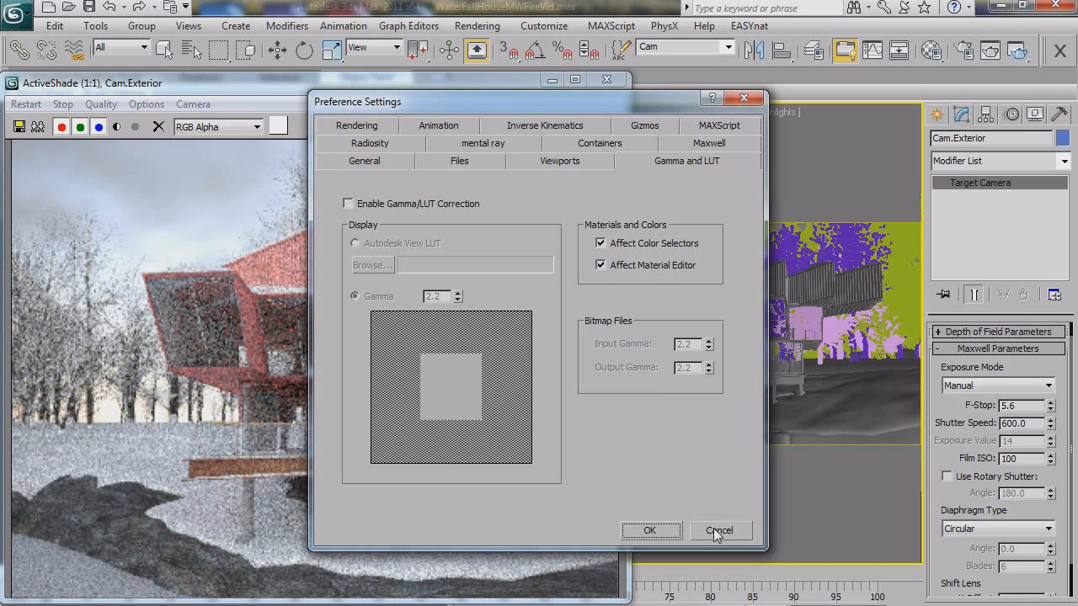
left_click(461, 205)
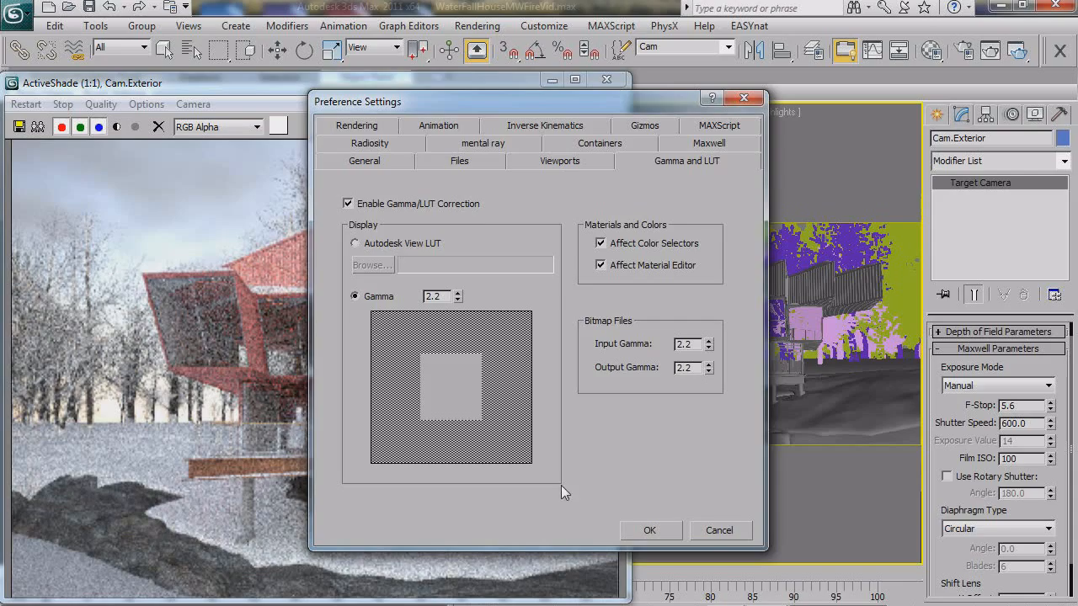
left_click(670, 531)
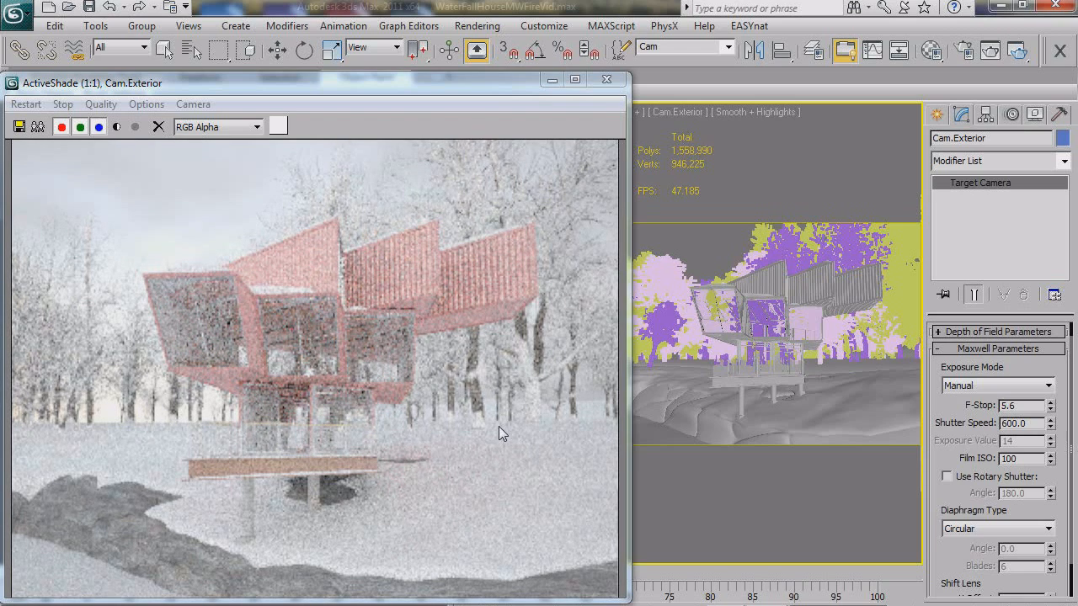
Disable Gamma/LUT correction in the preference settings
left_click(477, 25)
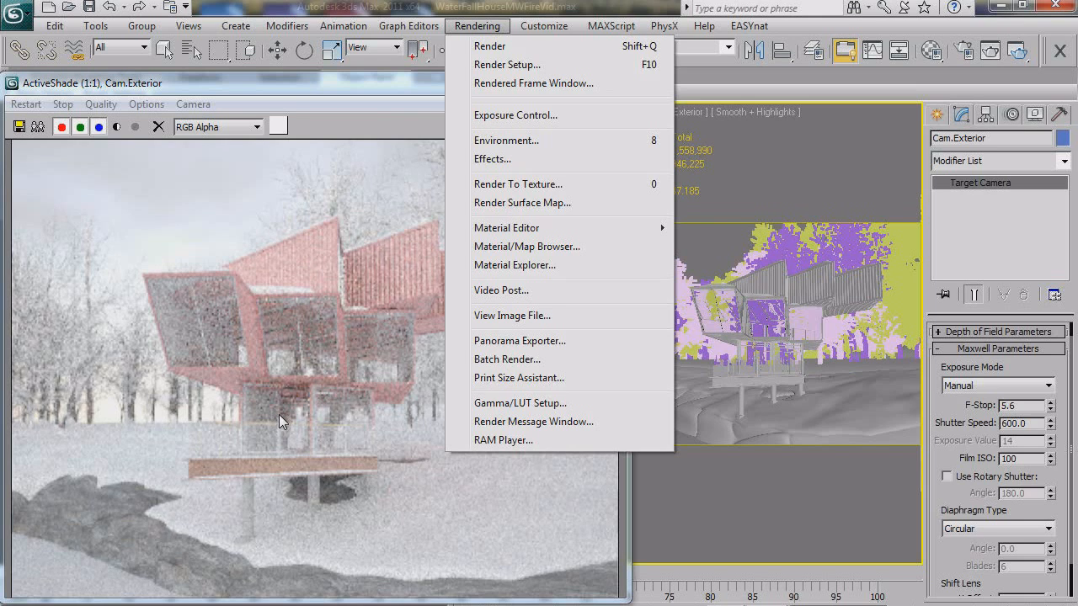
left_click(373, 89)
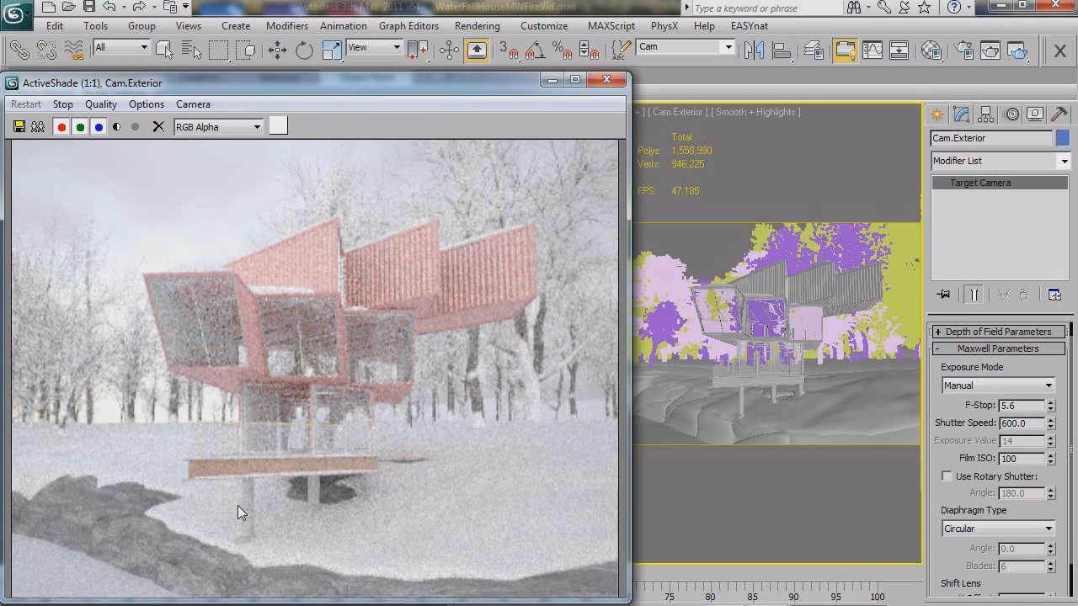
left_click(477, 25)
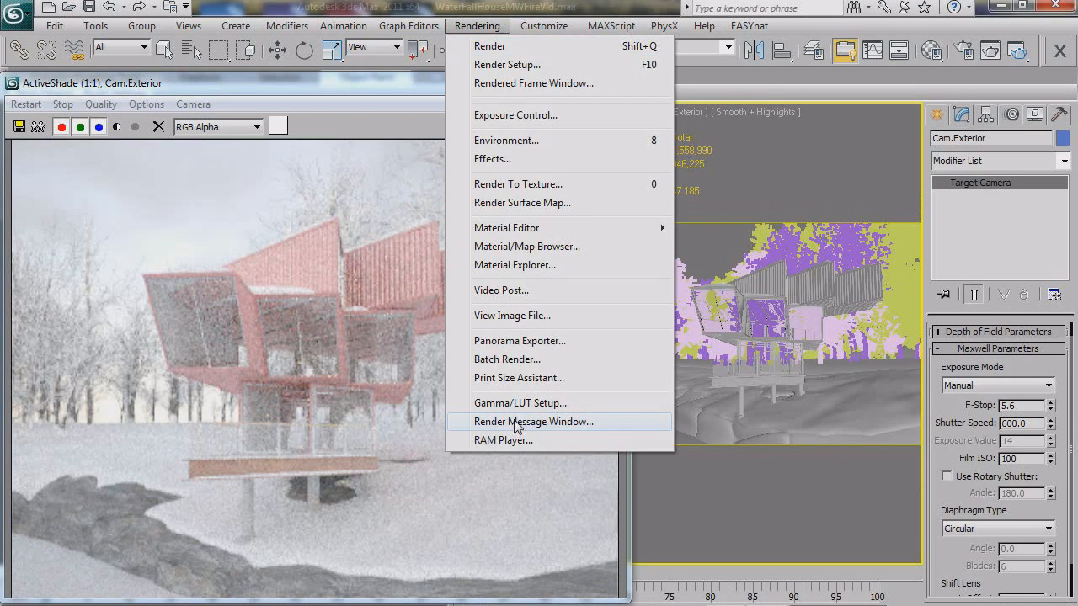
left_click(530, 404)
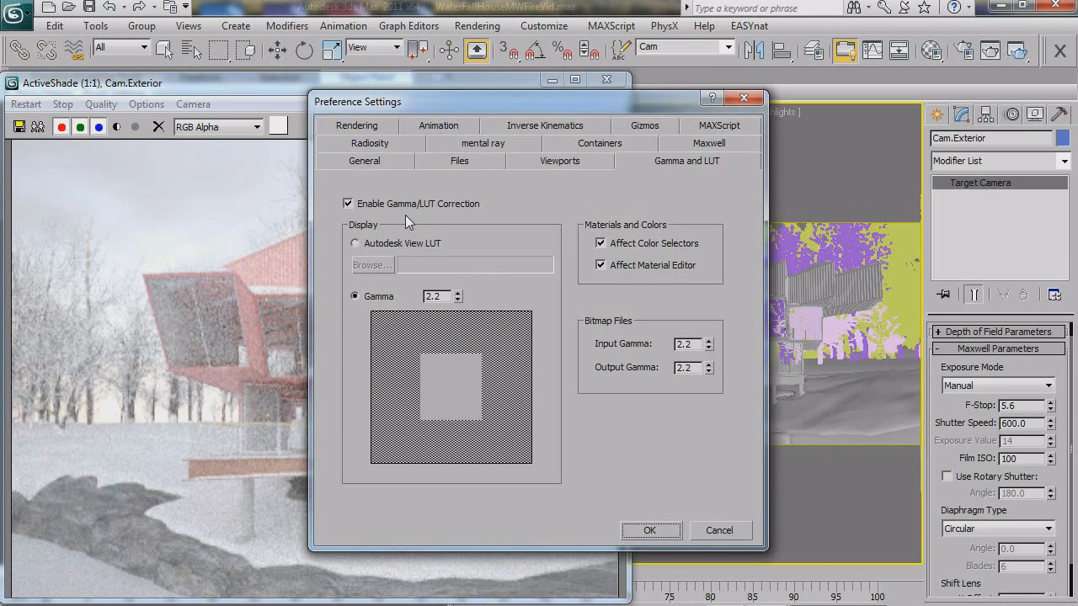
left_click(437, 208)
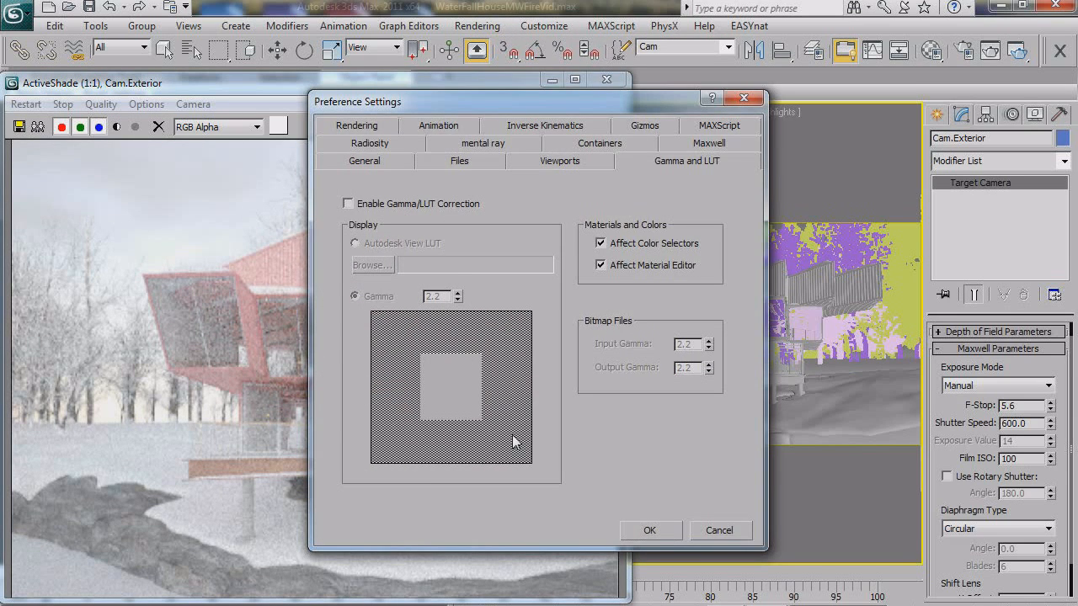
left_click(650, 530)
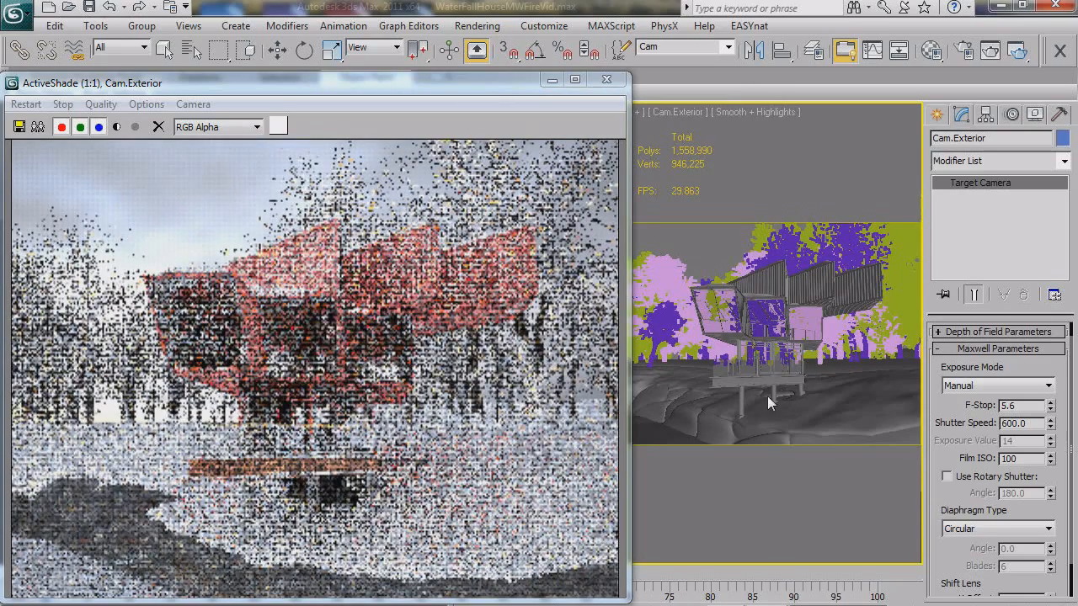
Reframe the house in the camera view and unfreeze the Structure layer
middle_click_drag(756, 325, 741, 284, "alt")
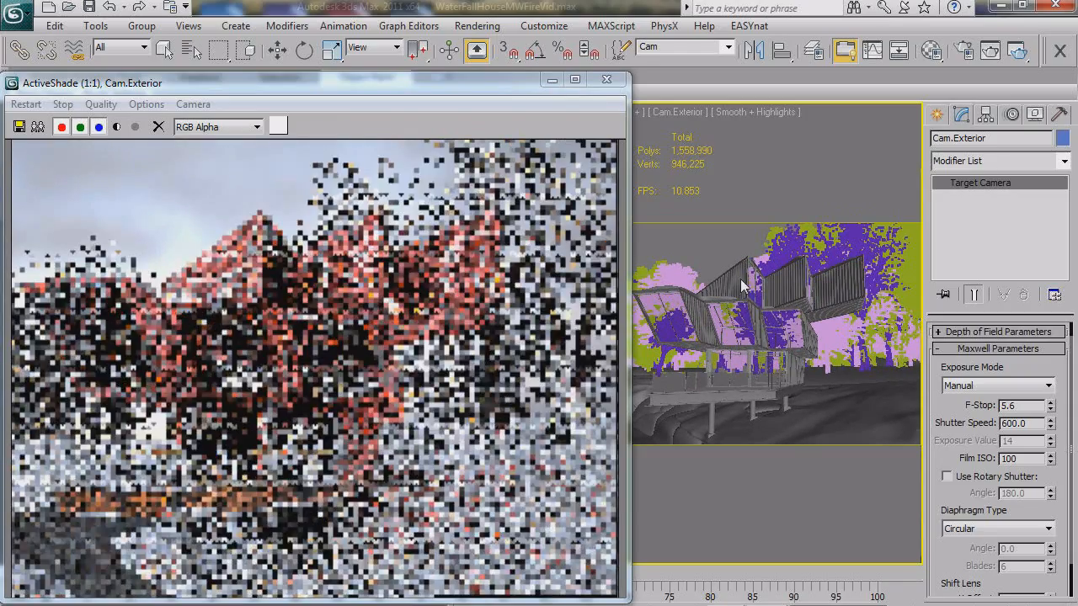
left_click(740, 280)
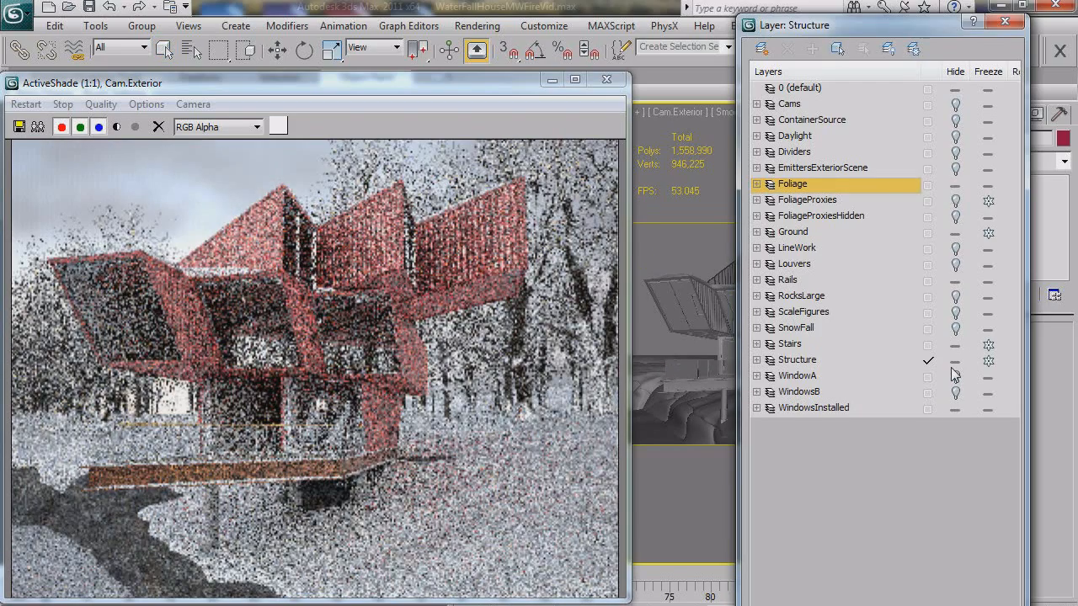
left_click(985, 360)
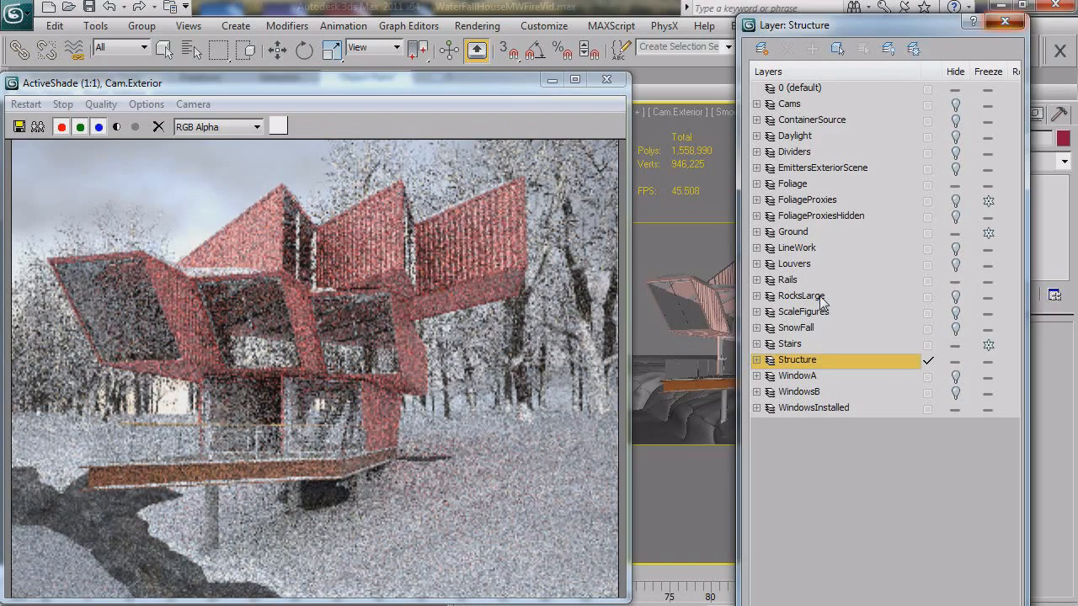
key("Escape")
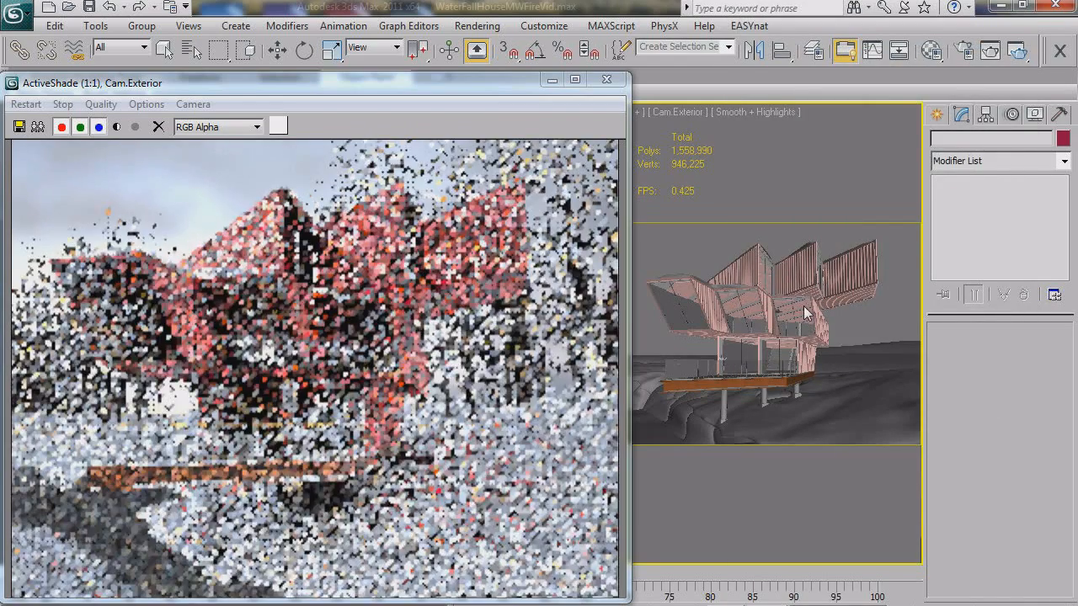
Select the vertical cladding and change the Reflect 0 colour of the RedCladding material's Base BSDF from red to blue
left_click(806, 313)
key("m")
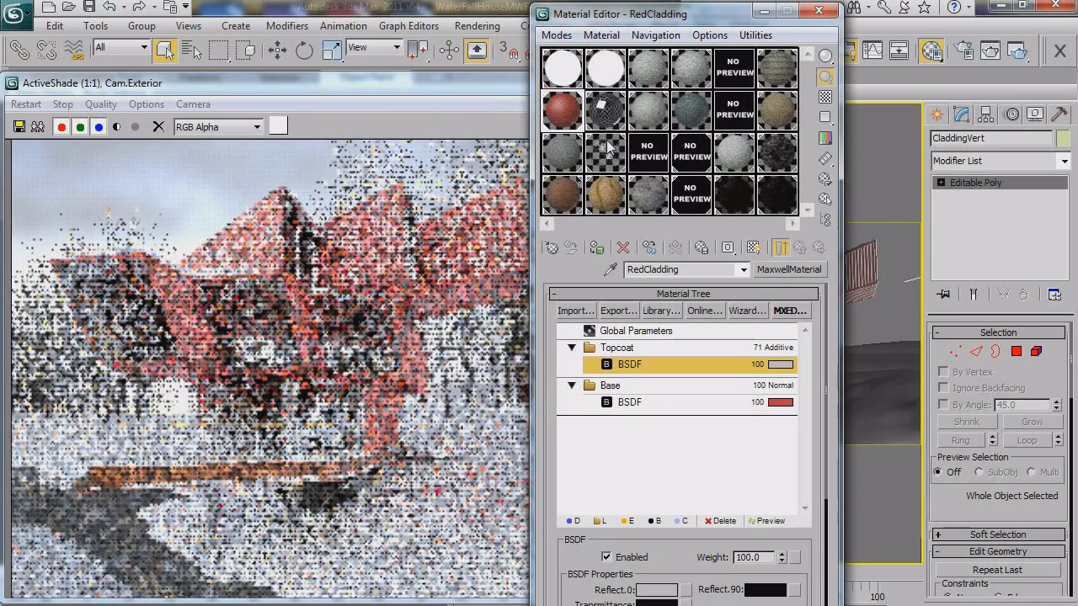
left_click(629, 402)
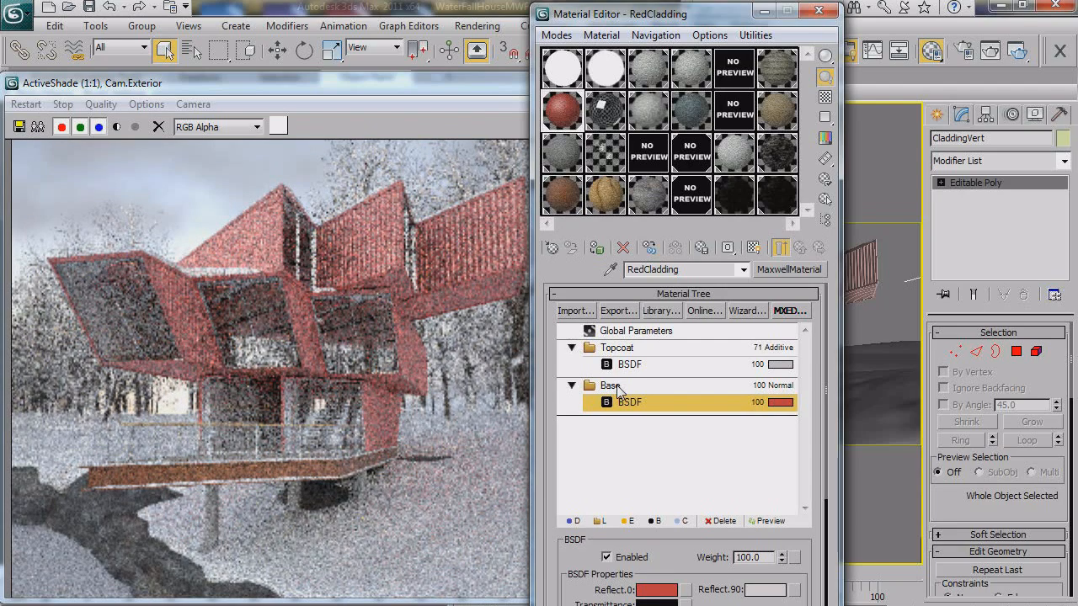
left_click(657, 590)
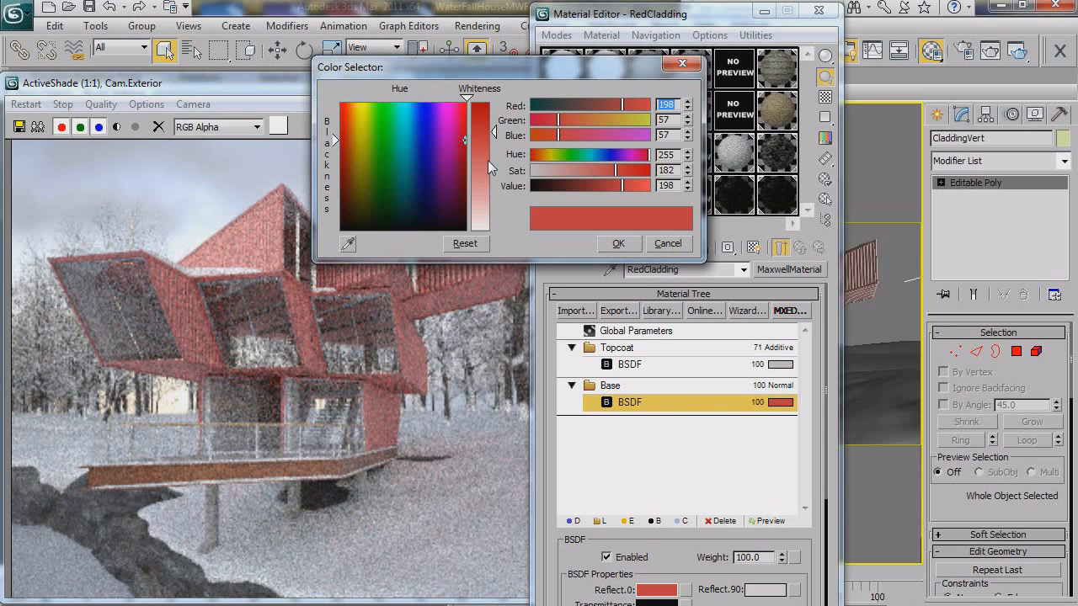
left_click(431, 107)
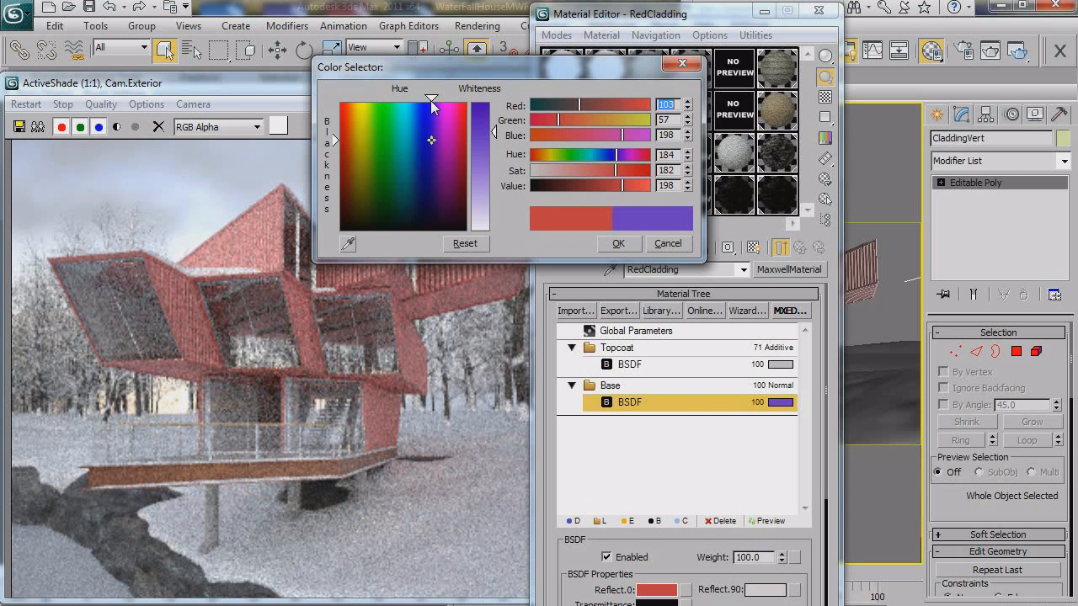
left_click_drag(428, 99, 417, 99)
left_click(616, 243)
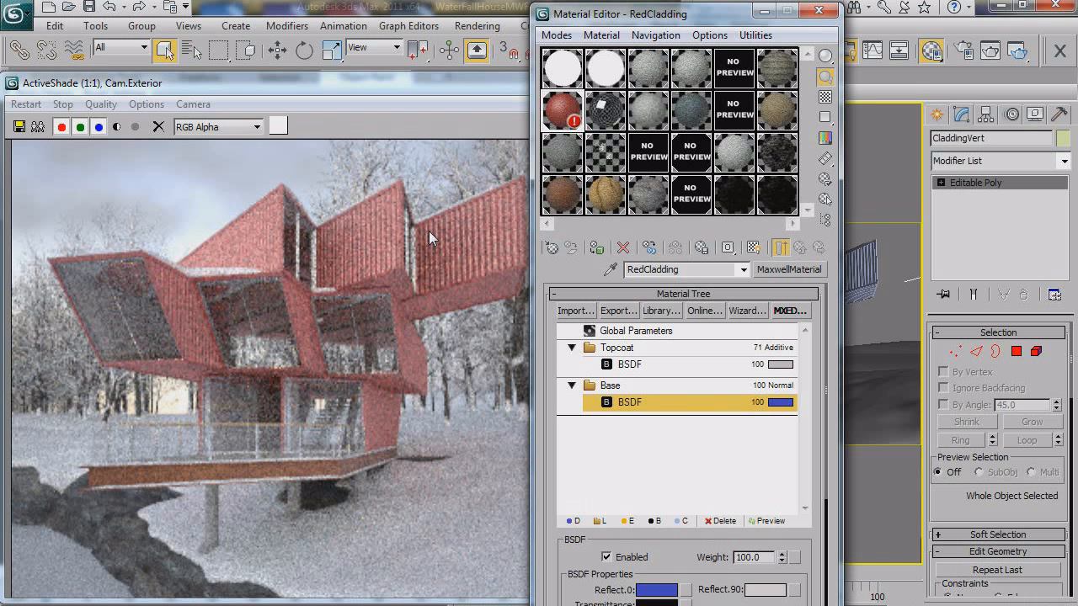
left_click(764, 10)
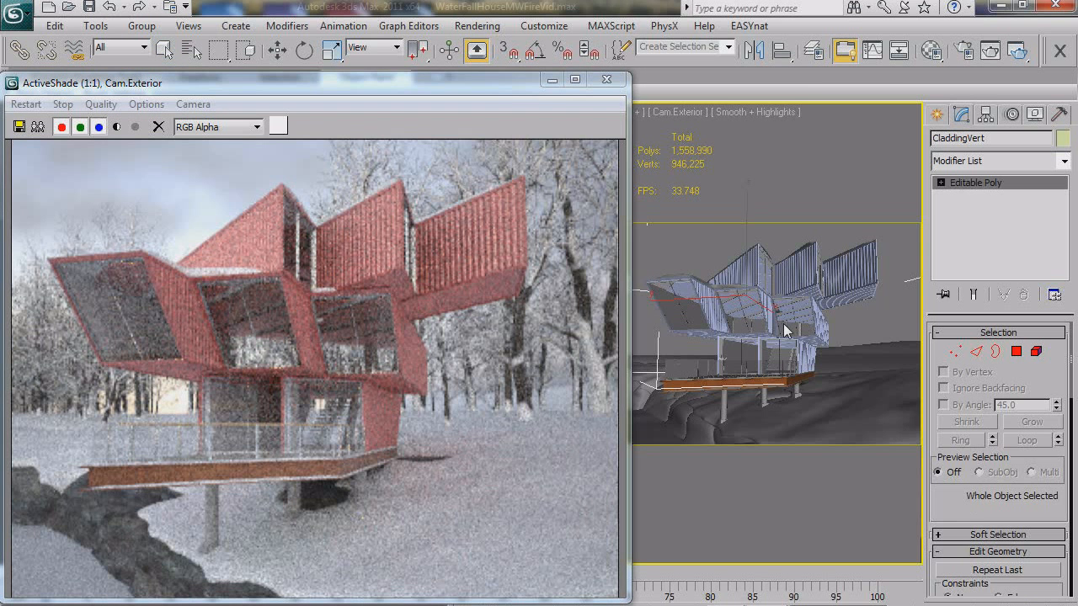
Inspect the blue cladding in the ActiveShade preview from different camera angles around the house
middle_click_drag(784, 324, 789, 288, "alt")
middle_click_drag(773, 329, 772, 343, "alt")
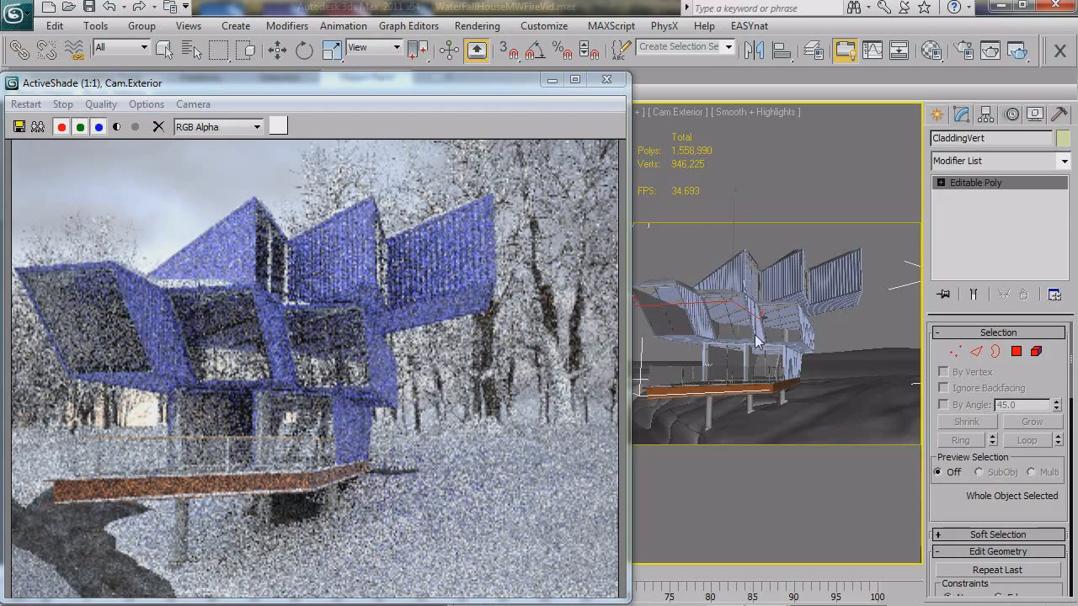
mouse_move(780, 329)
middle_mouse_down("alt")
mouse_move(753, 332)
mouse_move(834, 329)
mouse_move(760, 331)
mouse_move(779, 328)
mouse_move(785, 353)
mouse_move(769, 294)
mouse_move(779, 331)
middle_mouse_up("alt")
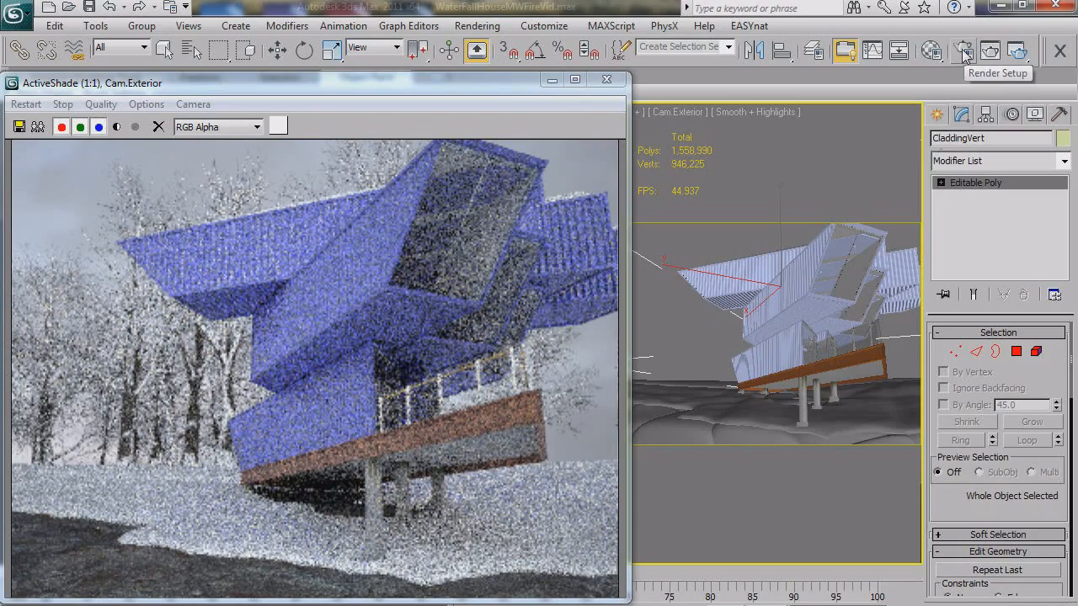
Select the Cam selection set without unhiding or unfreezing its objects, and set the exterior camera's F-Stop to 12
left_click(727, 47)
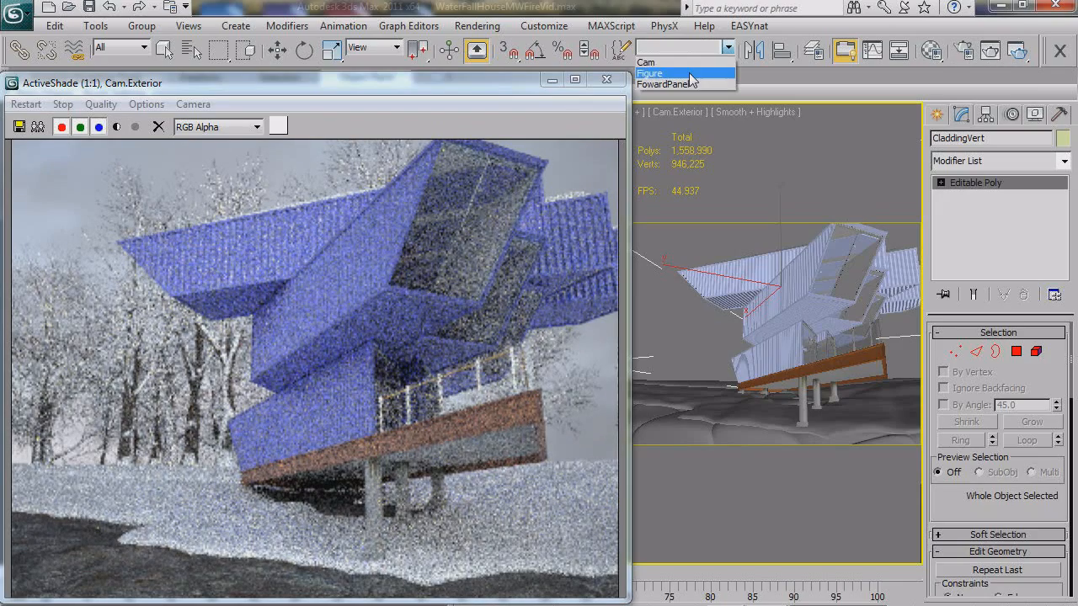
left_click(690, 62)
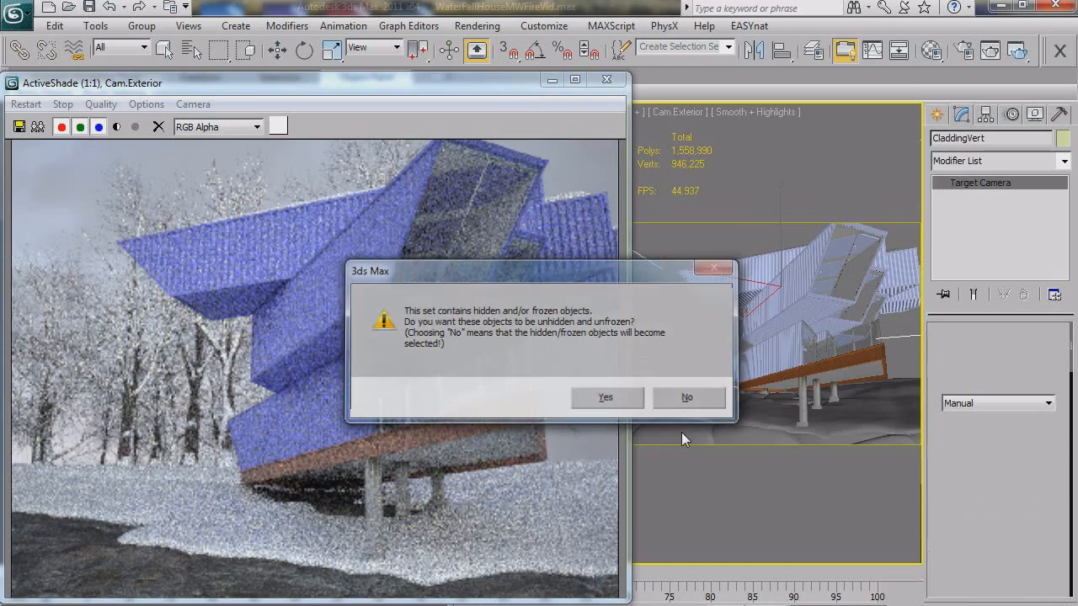
left_click(678, 392)
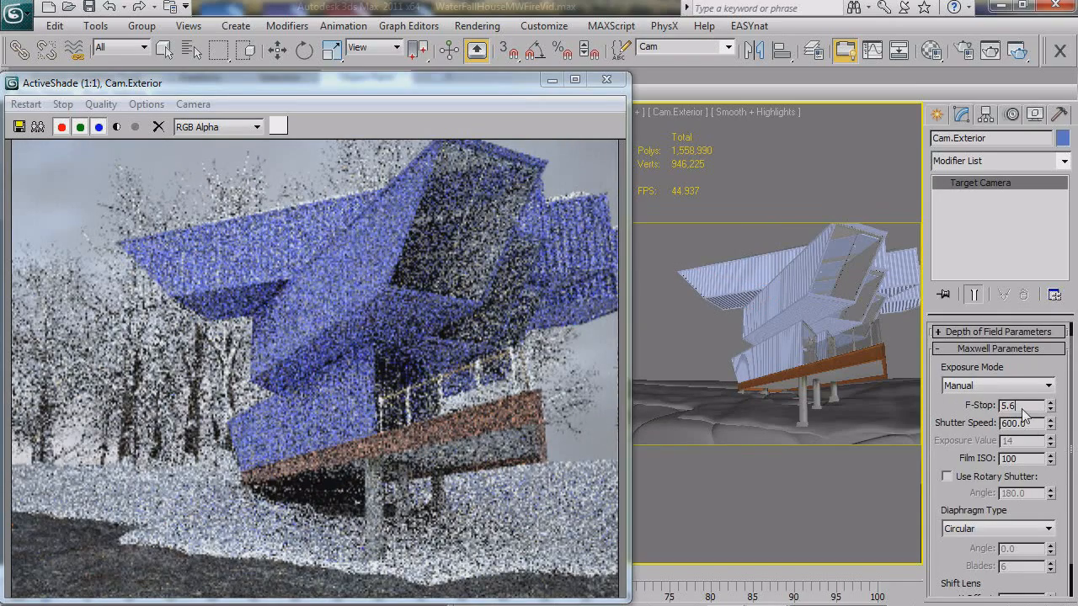
type("12")
key("Return")
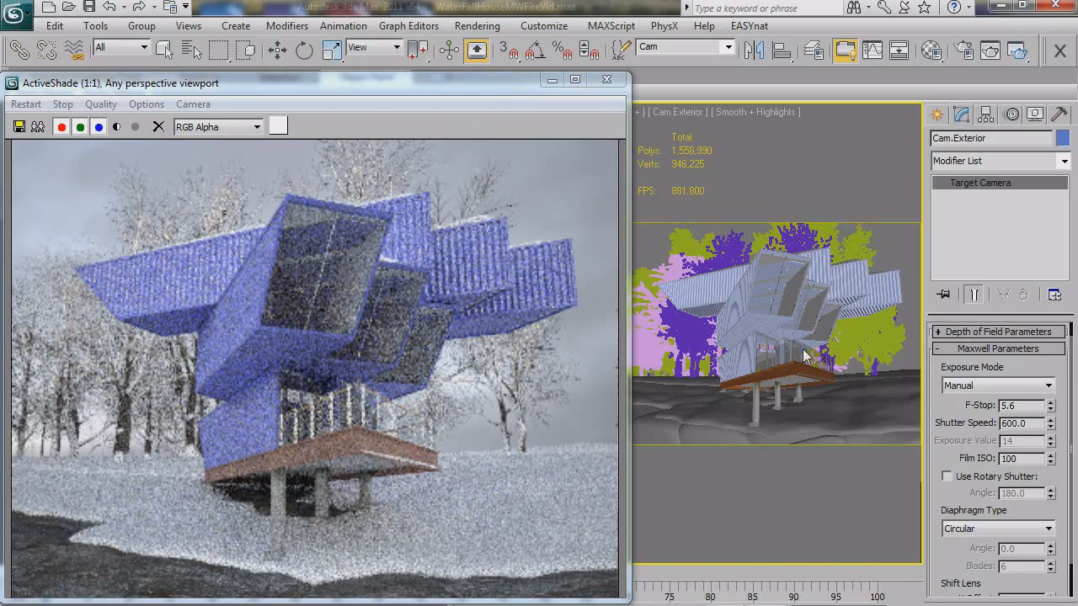
Examine how the ActiveShade preview refreshes around the exterior of the house and through its glazed interior
middle_click_drag(701, 237, 733, 346, "alt")
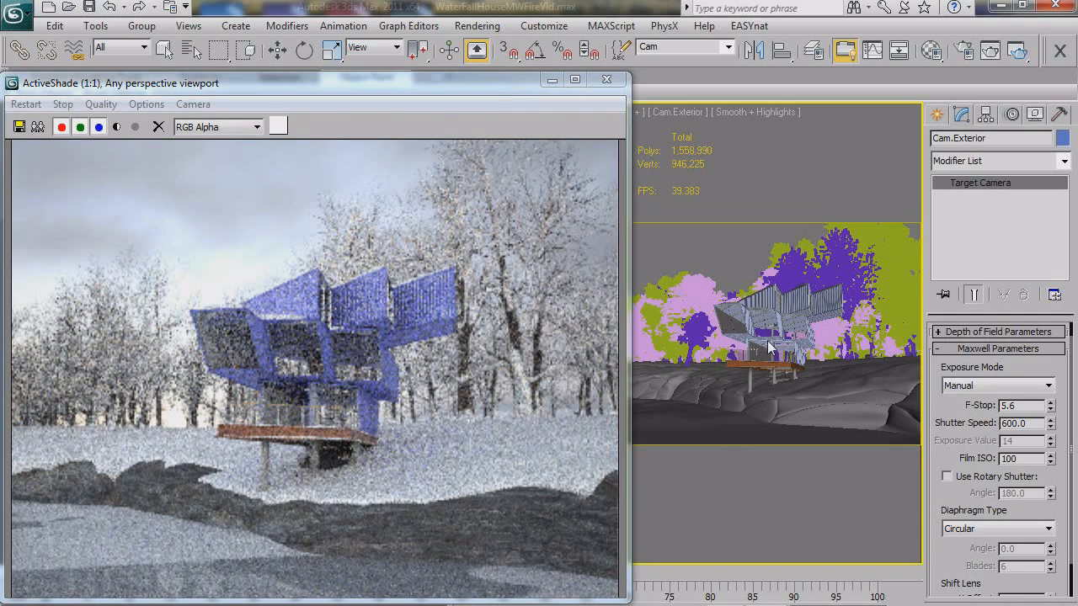
scroll(782, 341, "up", 5)
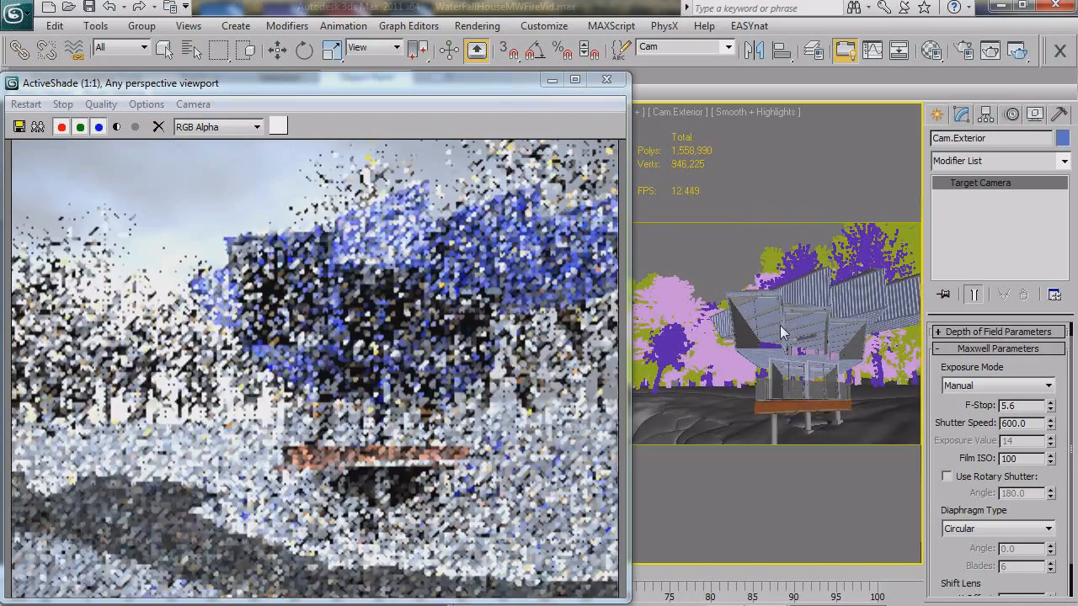
scroll(779, 325, "up", 8)
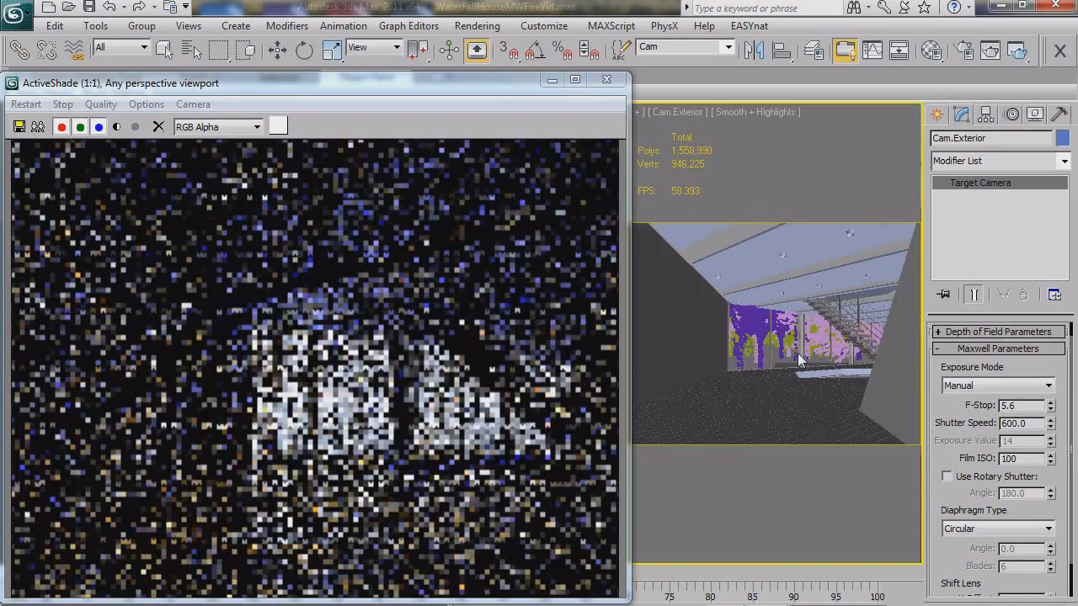
scroll(799, 361, "up", 8)
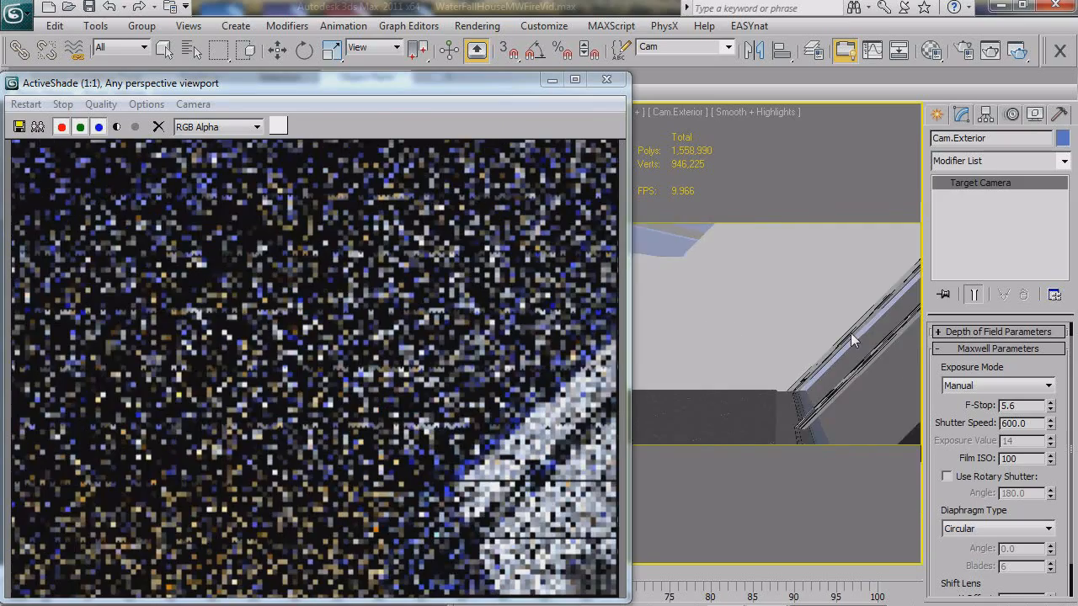
middle_click_drag(850, 332, 809, 366, "alt")
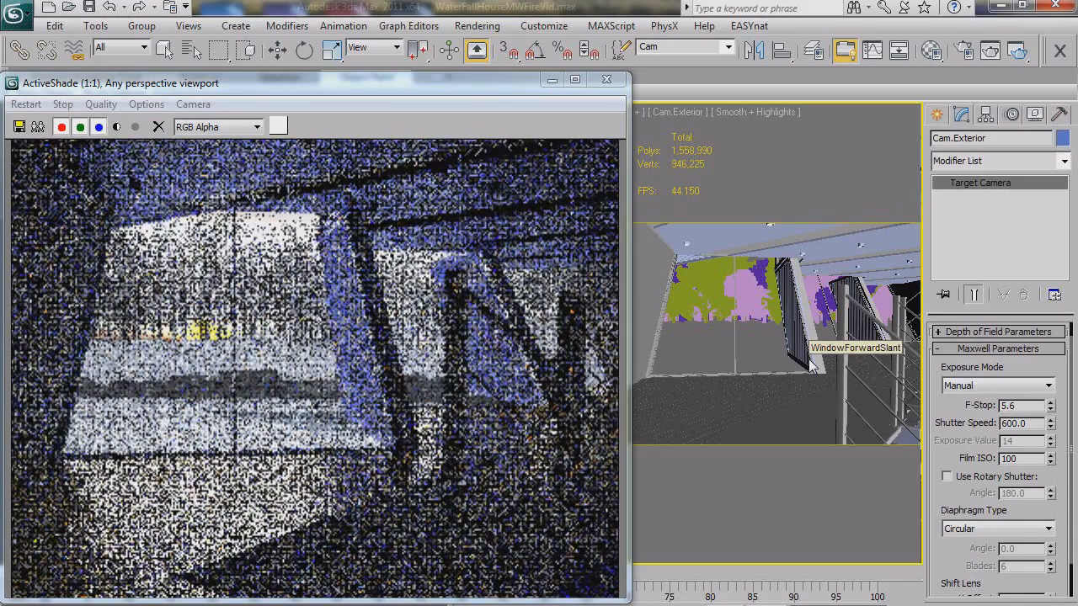
scroll(794, 345, "up", 5)
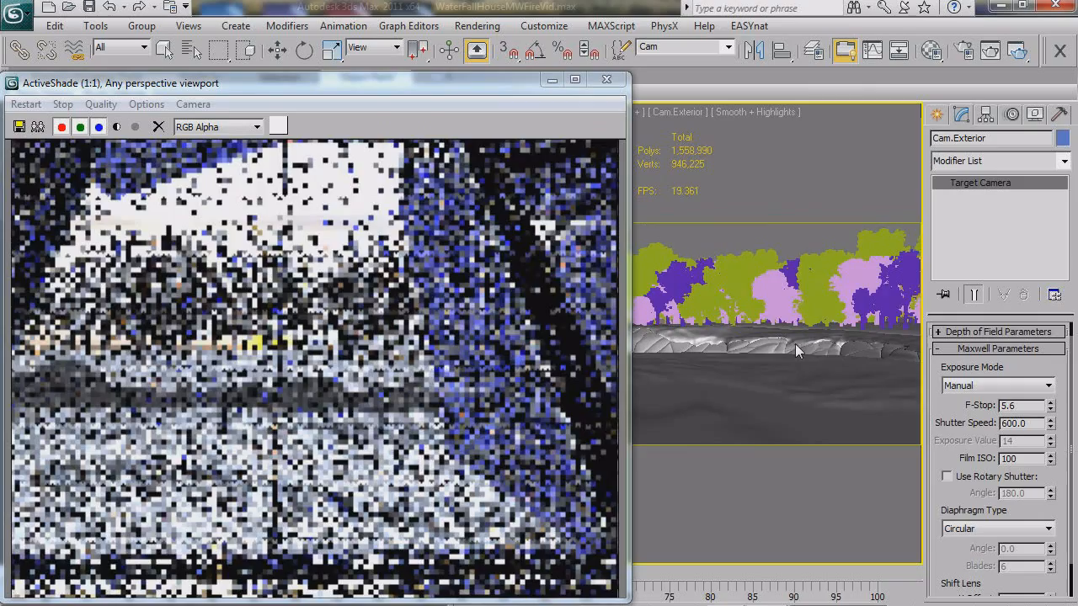
Examine the ActiveShade preview of the house from across the snowy terrain and close up at its deck
middle_click_drag(794, 344, 747, 286, "alt")
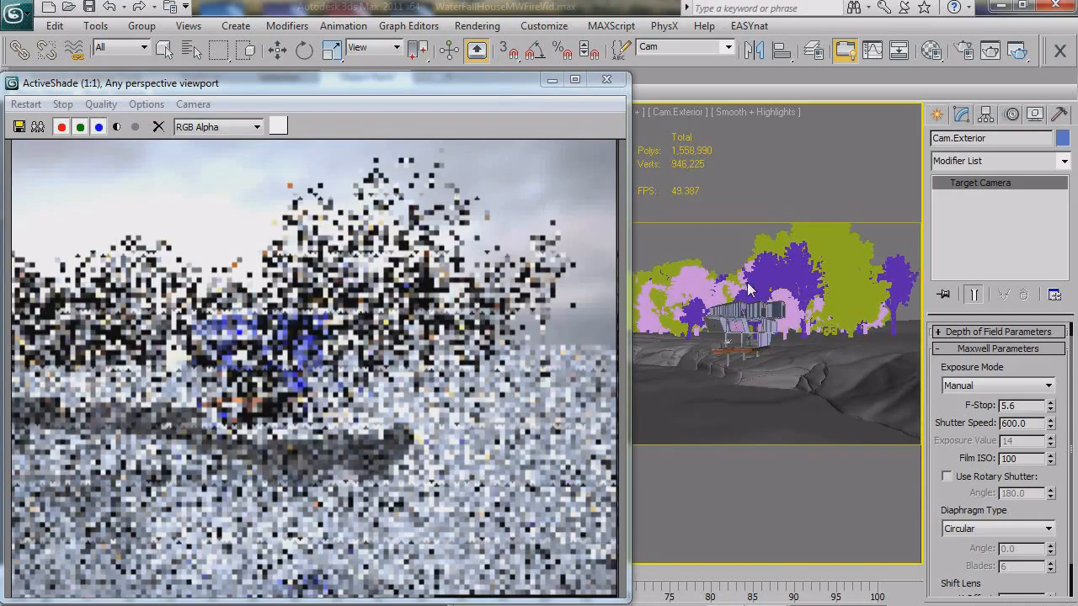
scroll(772, 346, "up", 6)
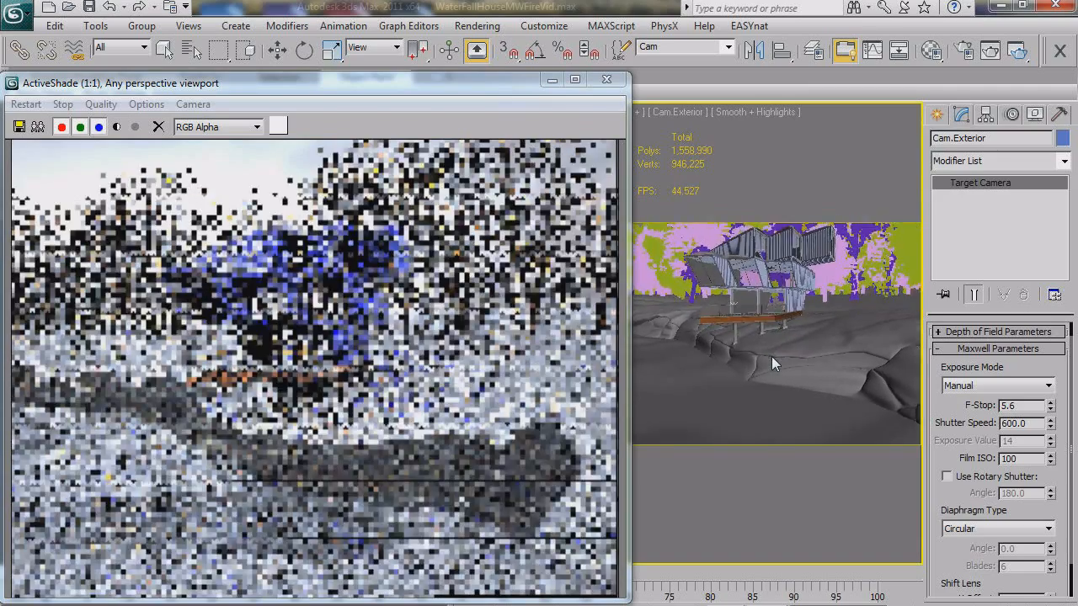
scroll(772, 356, "up", 8)
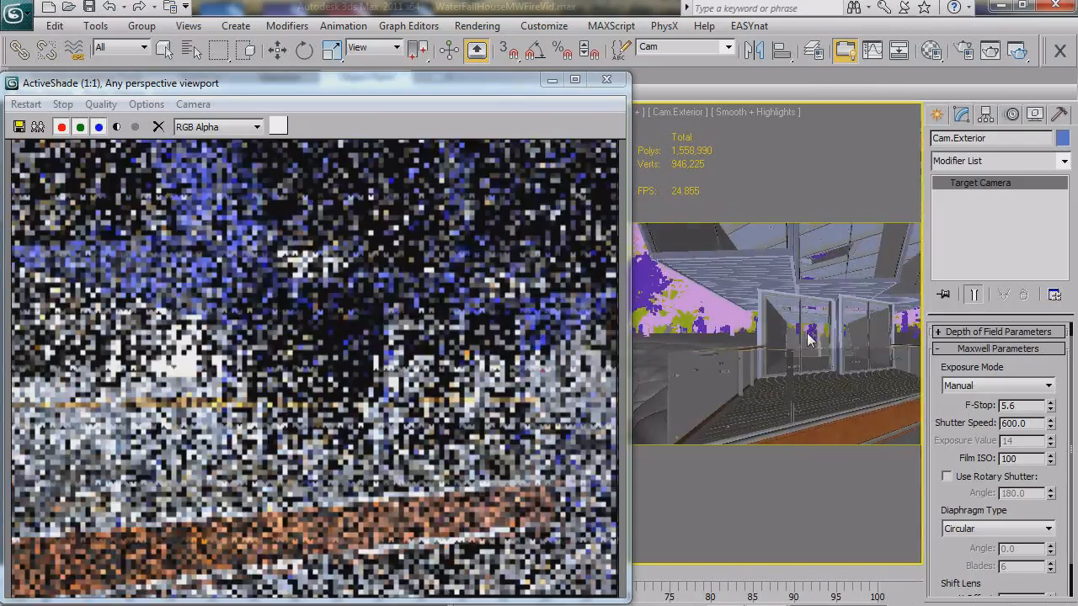
scroll(806, 338, "down", 10)
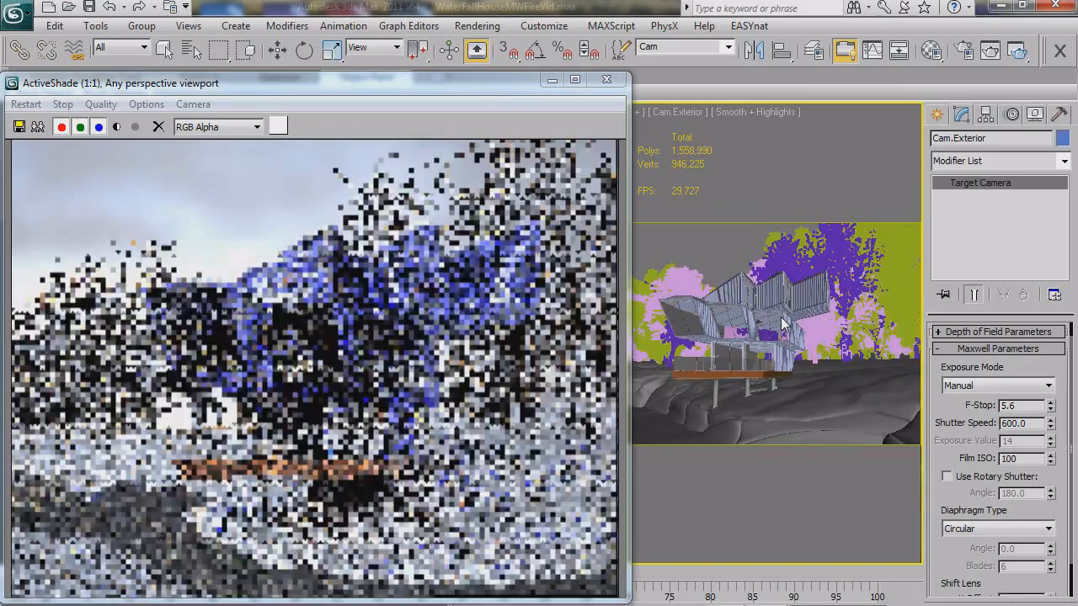
scroll(783, 324, "down", 3)
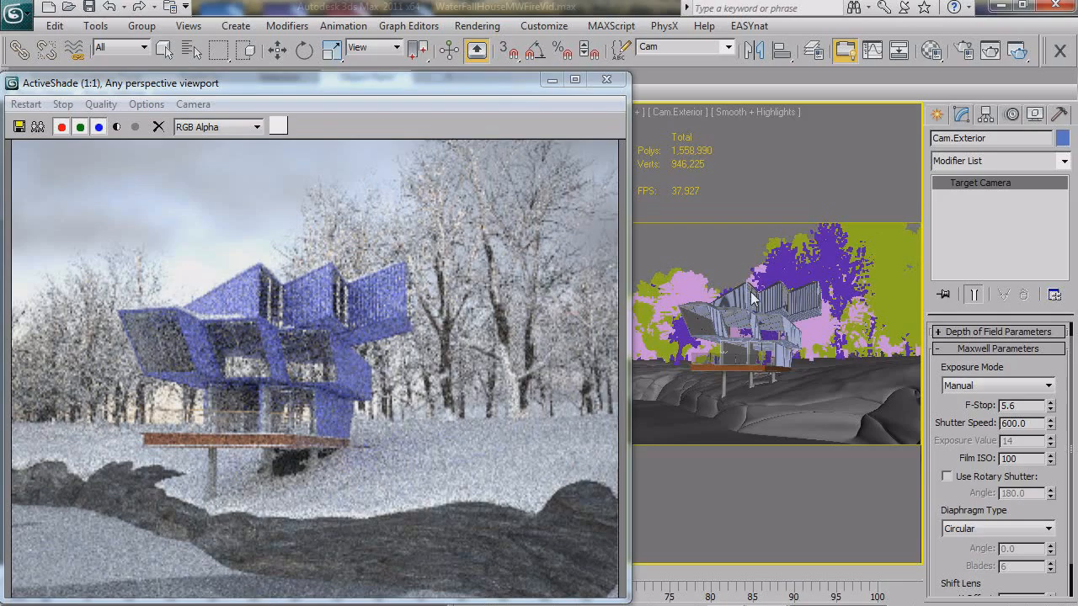
middle_click_drag(747, 341, 735, 341, "alt")
scroll(735, 335, "up", 3)
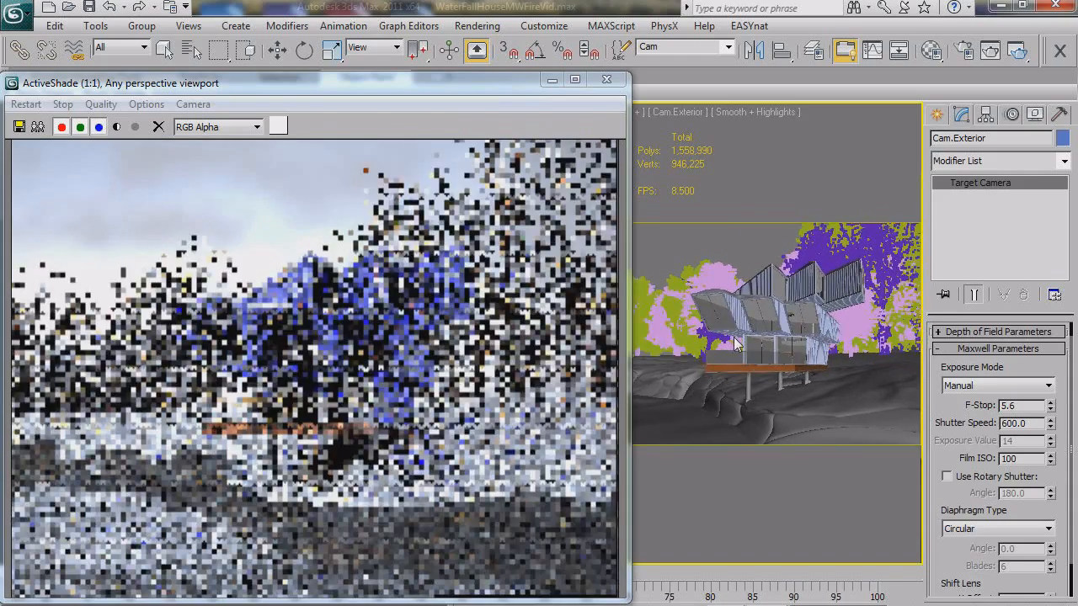